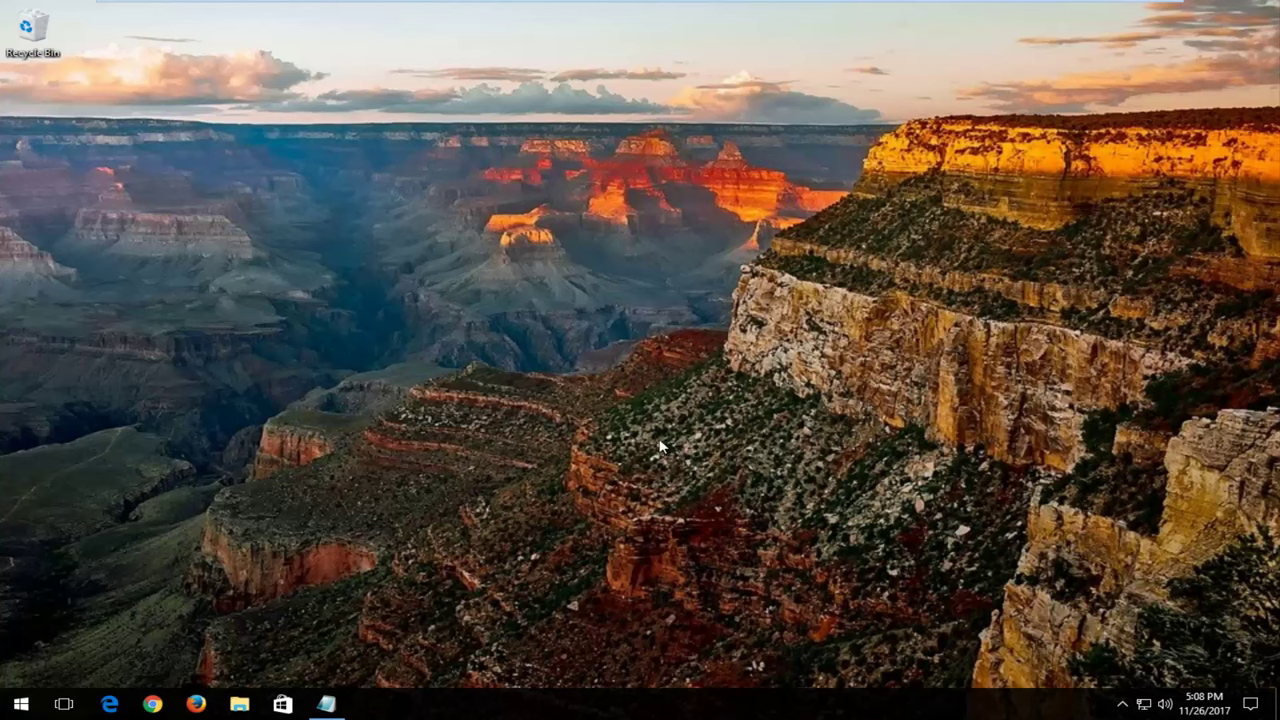
Step: Search 'printer' to reach Printers & scanners and select the Canon Inkjet 0303 Class Driver
{"action": "left_click", "coordinate": [20, 704]}
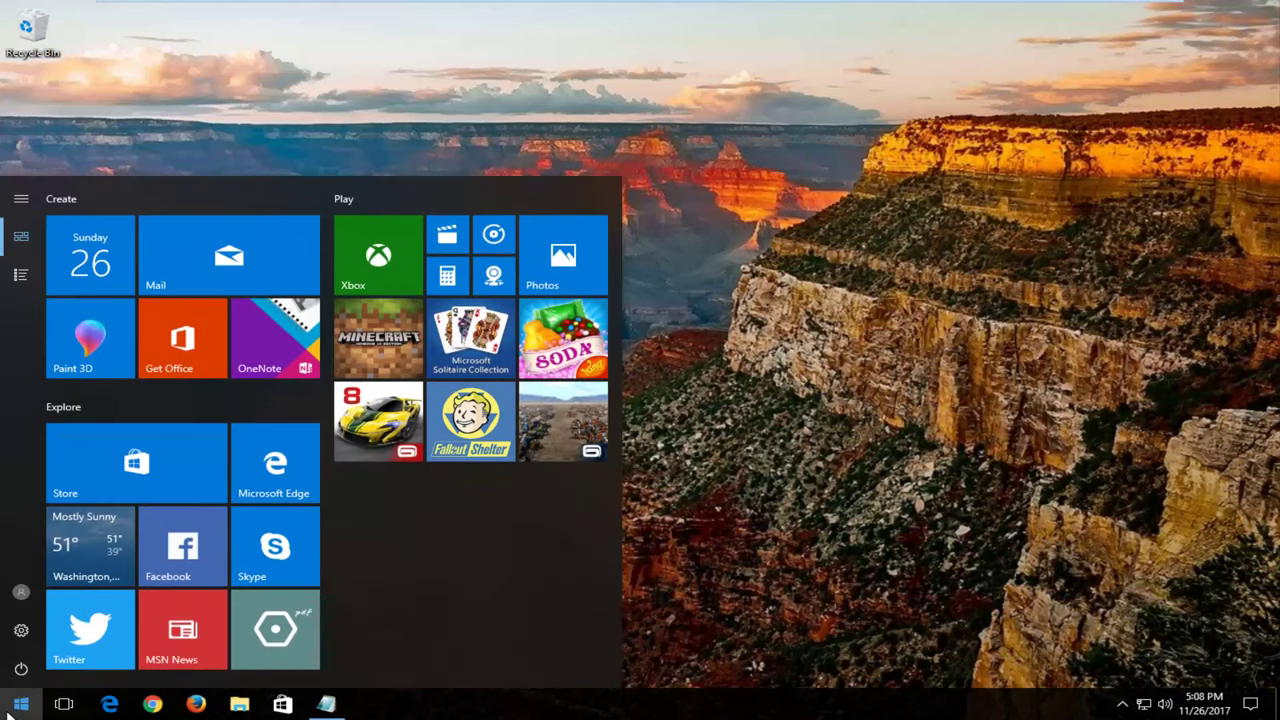
{"action": "left_click", "coordinate": [8, 710]}
{"action": "type", "text": "printer"}
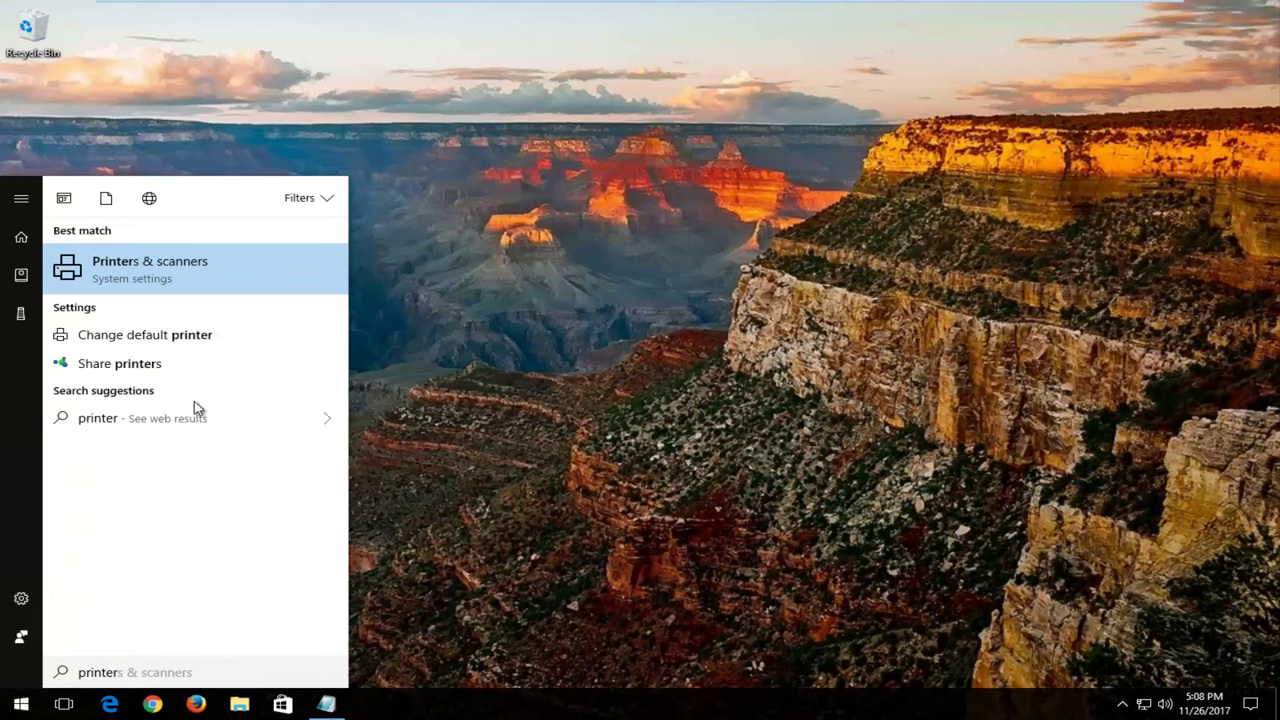
{"action": "left_click", "coordinate": [140, 279]}
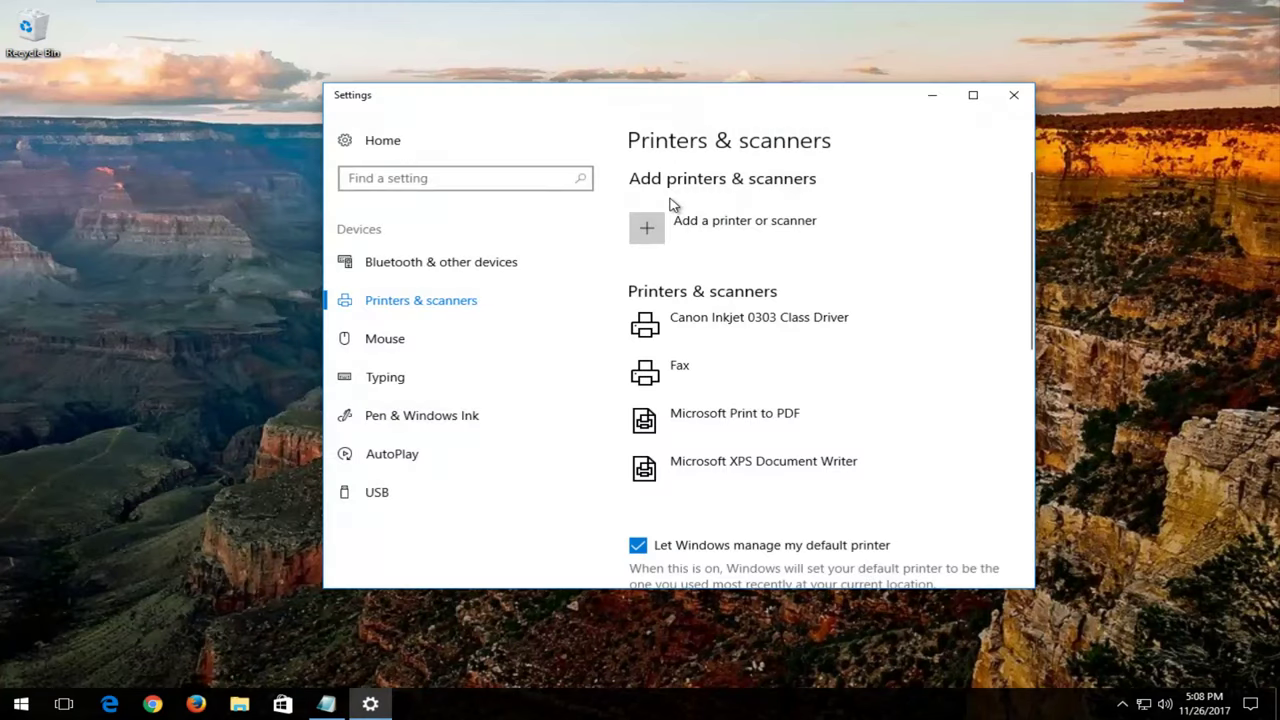
{"action": "left_click", "coordinate": [706, 328]}
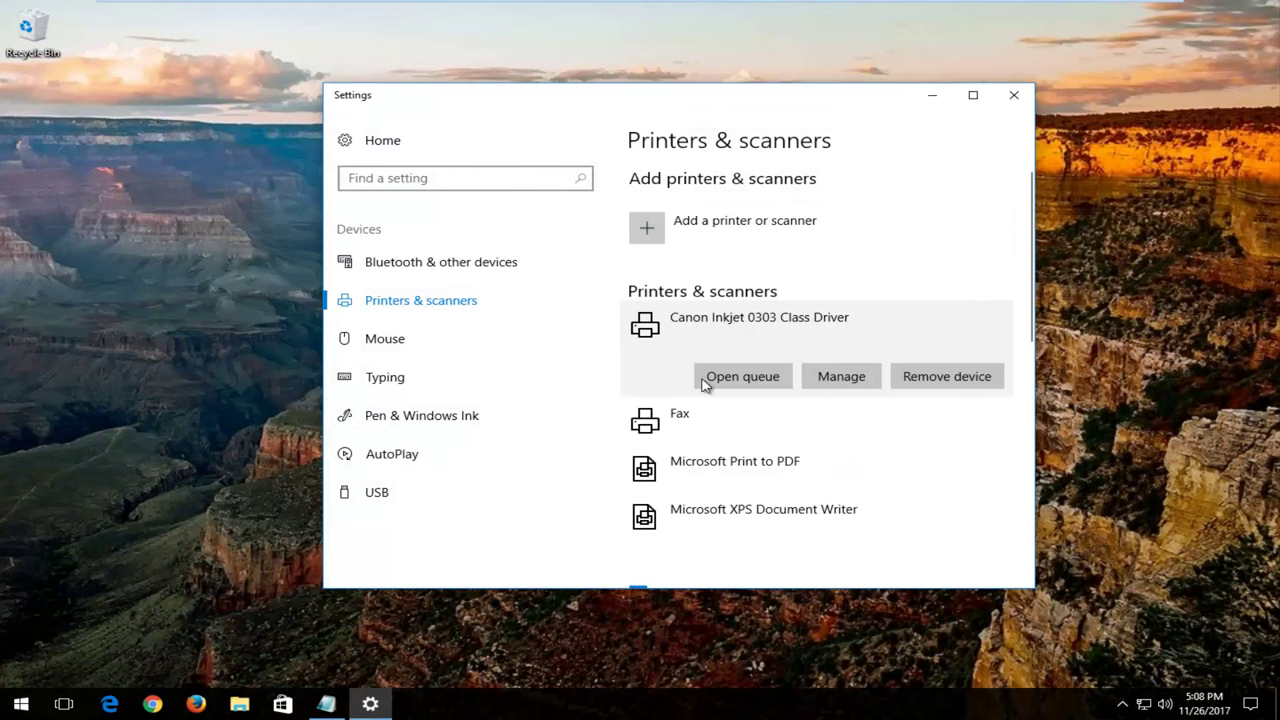
Step: In the Canon Inkjet print queue, cancel all documents and confirm with Yes
{"action": "left_click", "coordinate": [726, 380]}
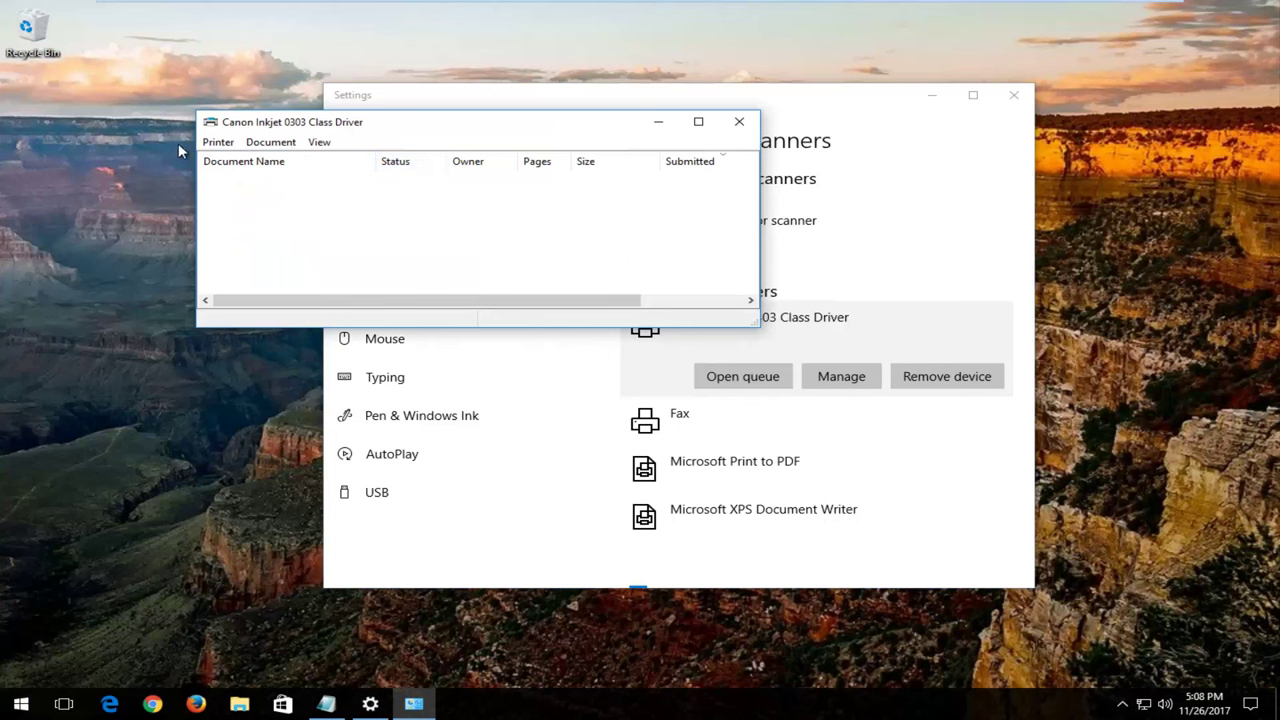
{"action": "left_click", "coordinate": [215, 146]}
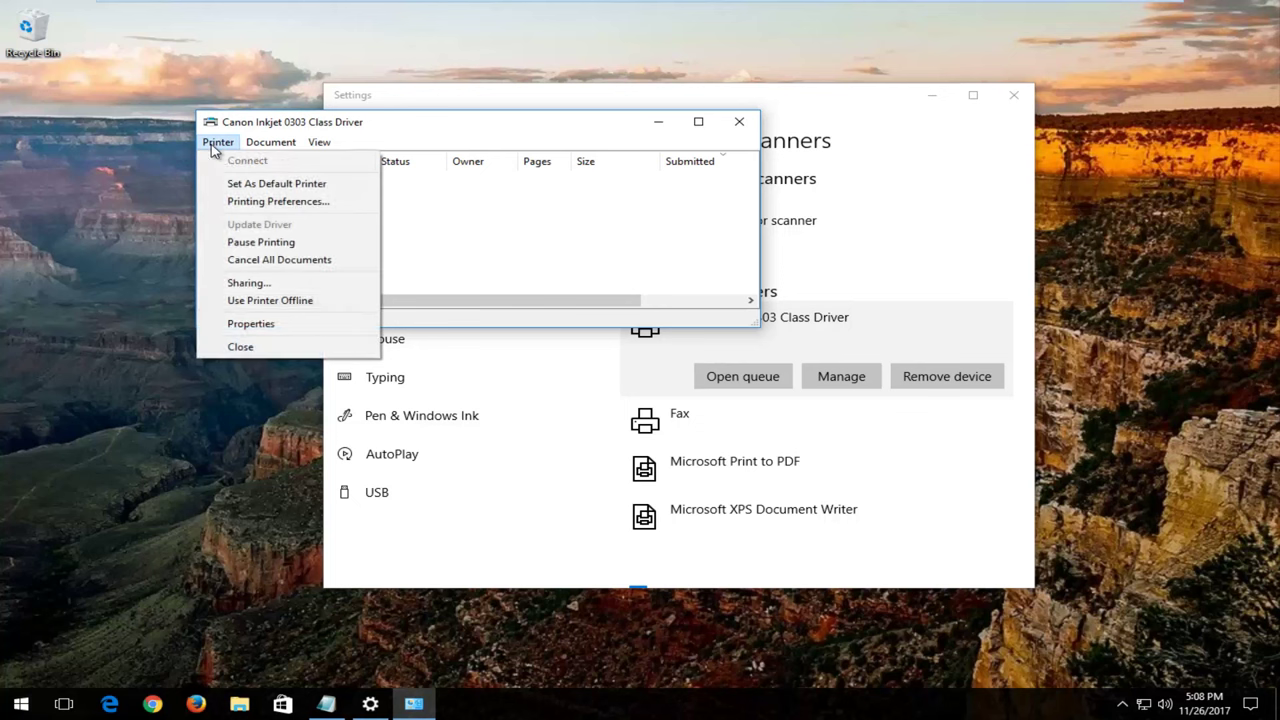
{"action": "left_click", "coordinate": [278, 257]}
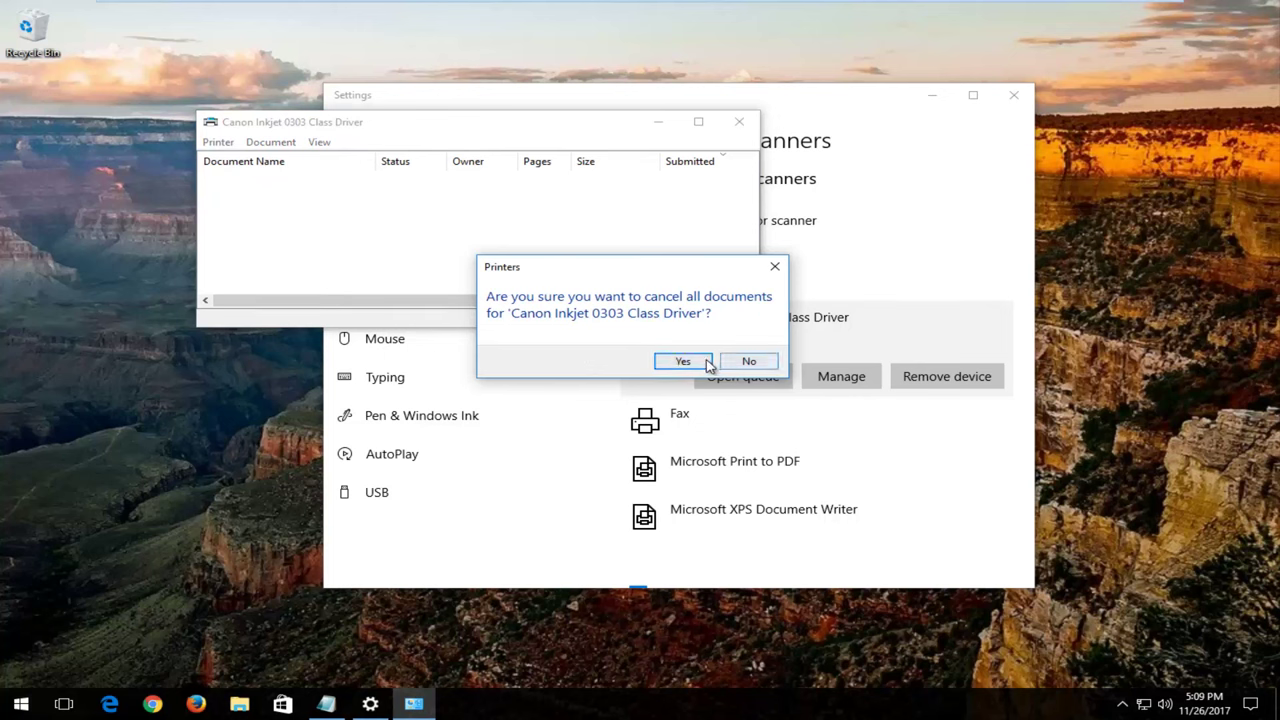
{"action": "left_click", "coordinate": [683, 362]}
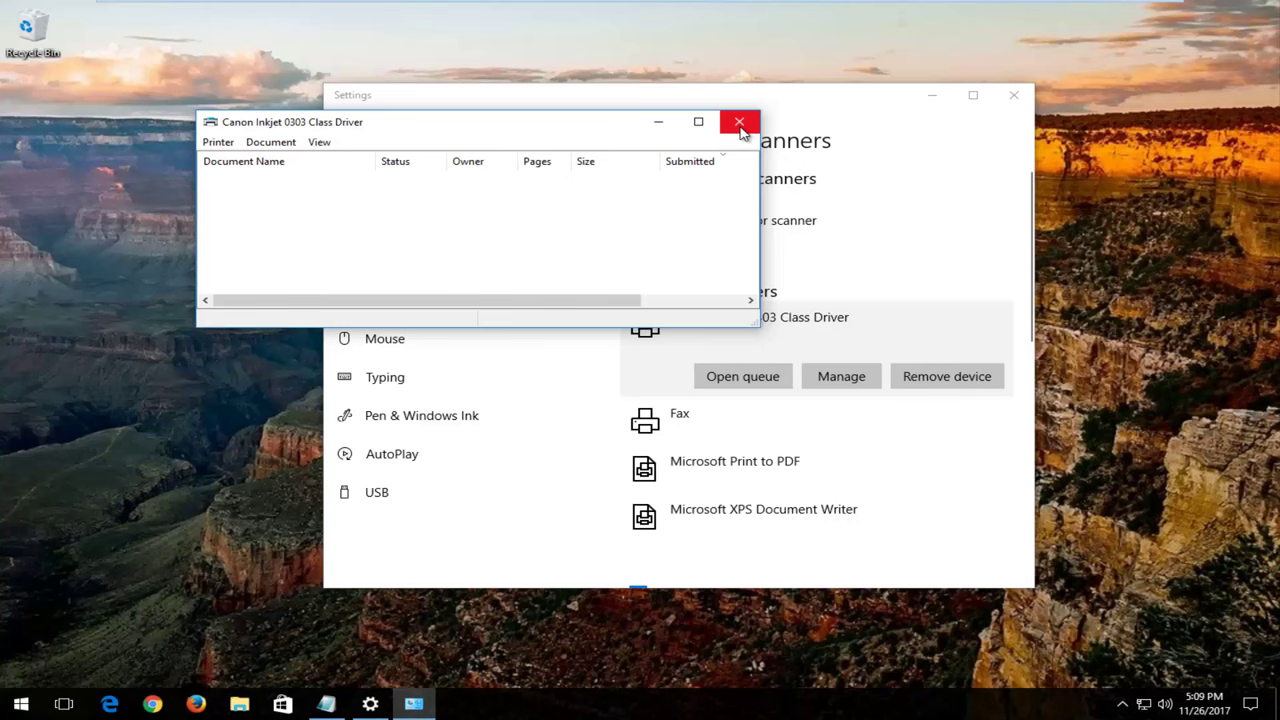
Step: Close the queue and Settings, then launch Command Prompt as administrator and approve UAC
{"action": "left_click", "coordinate": [739, 122]}
{"action": "left_click", "coordinate": [1013, 95]}
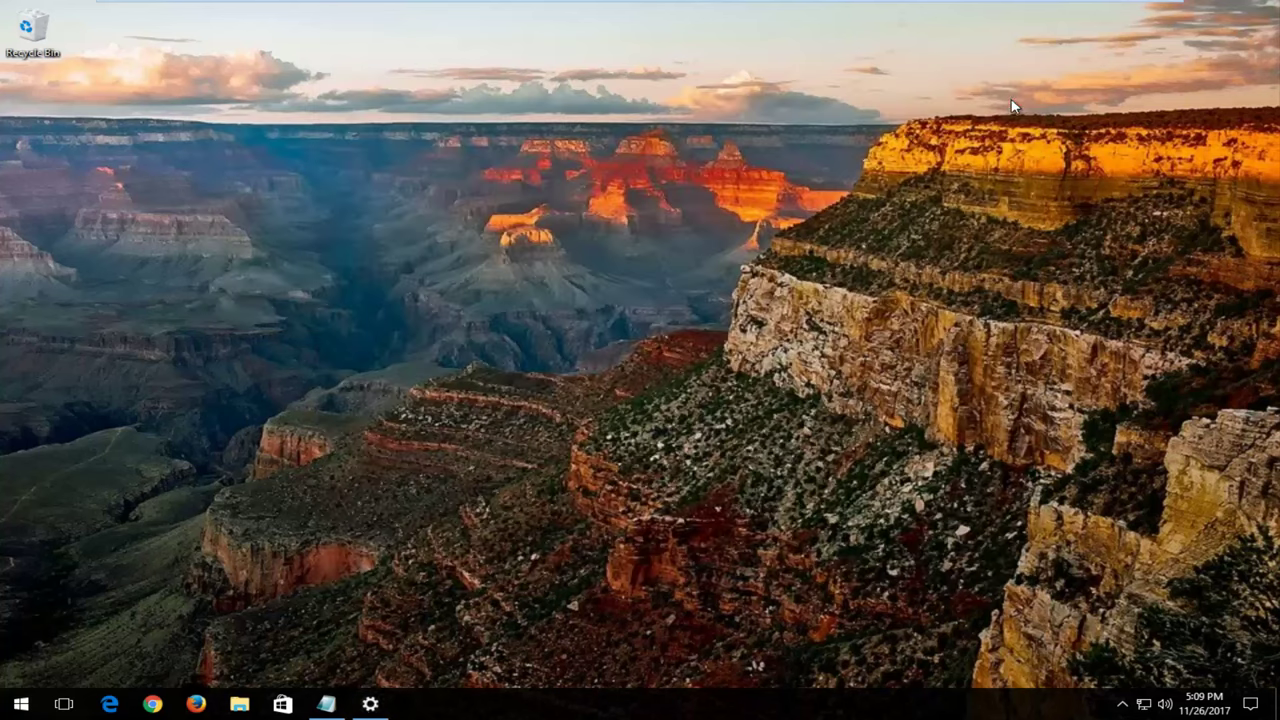
{"action": "left_click", "coordinate": [12, 710]}
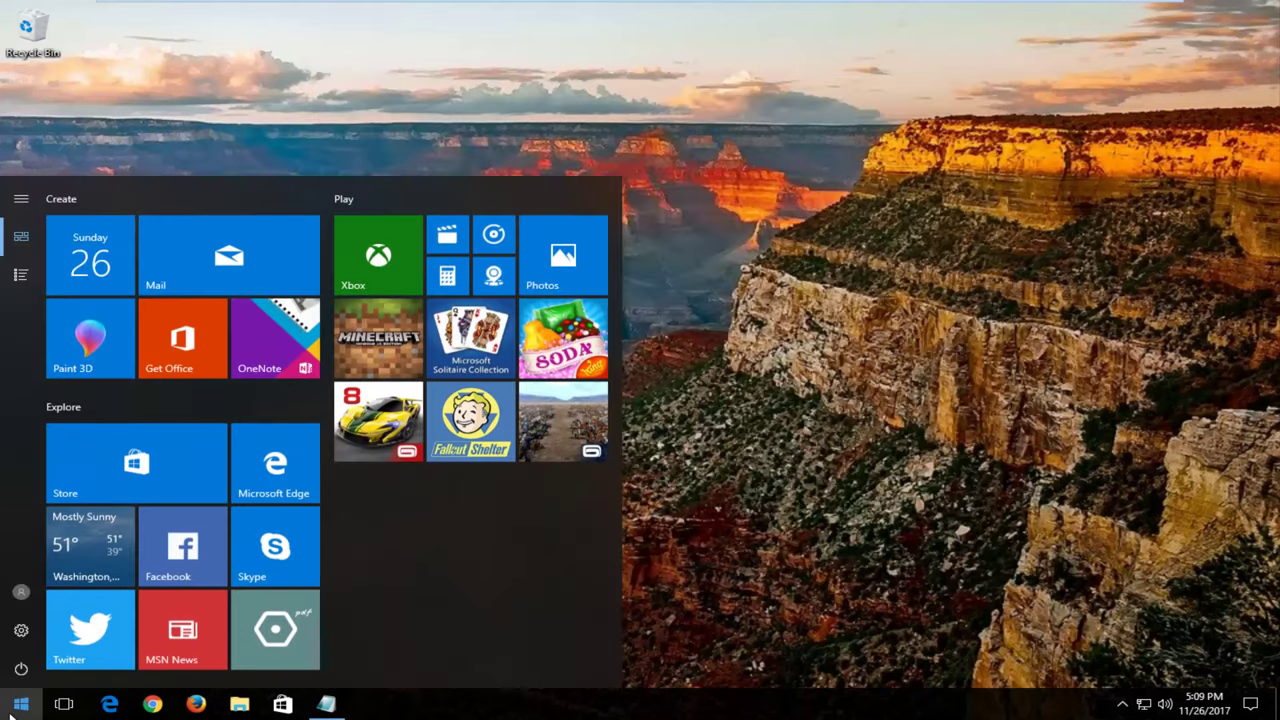
{"action": "type", "text": "command prompt"}
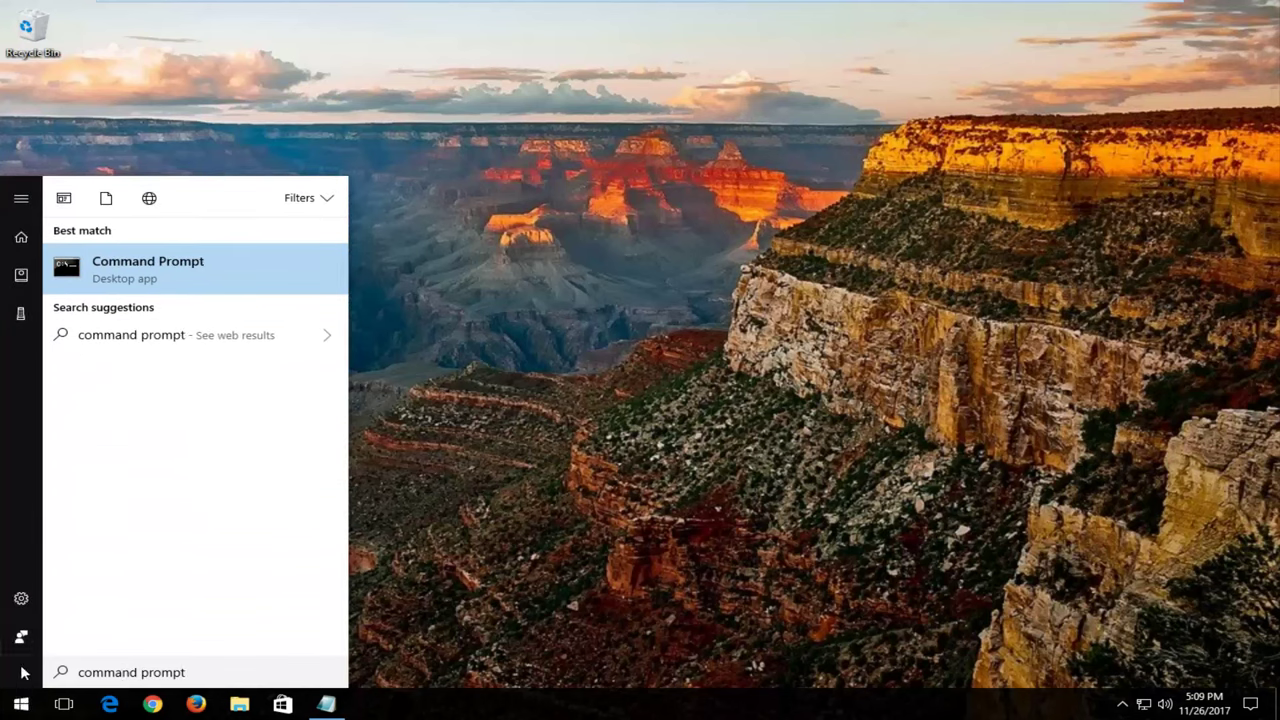
{"action": "right_click", "coordinate": [131, 286]}
{"action": "left_click", "coordinate": [131, 287]}
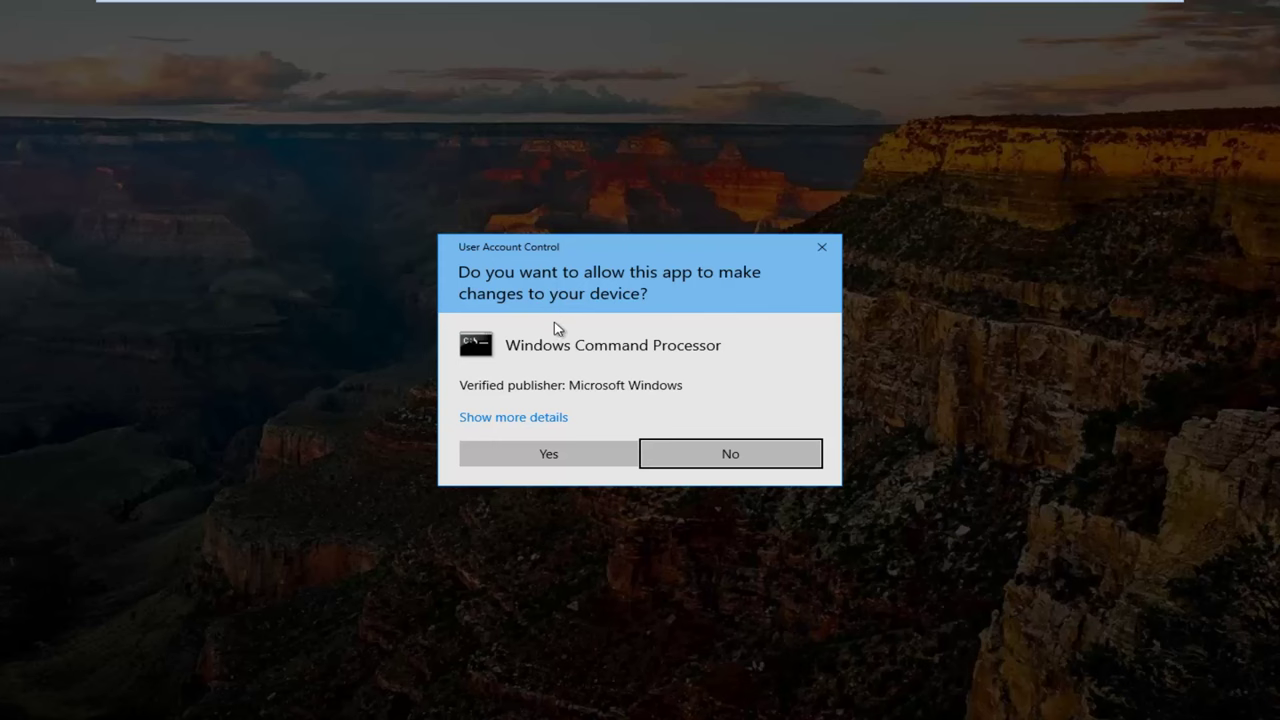
{"action": "left_click", "coordinate": [534, 452]}
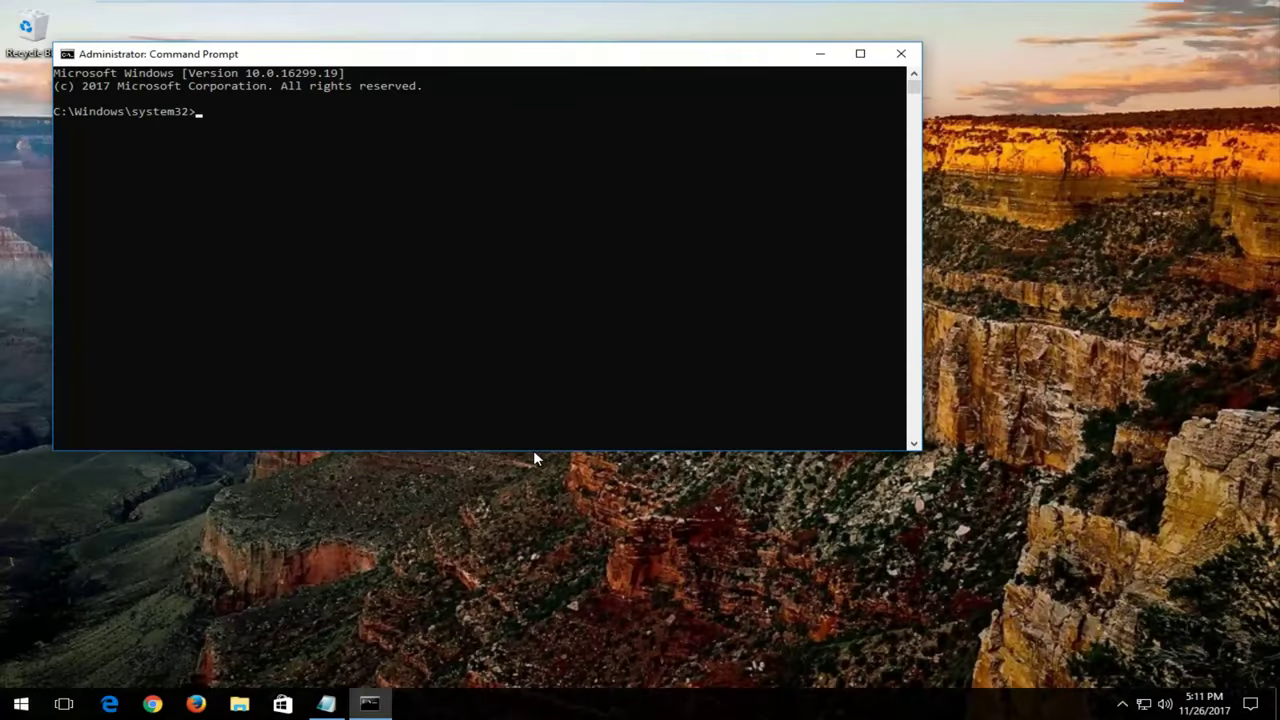
Step: Move the console aside and run 'net stop spooler' to stop the Print Spooler
{"action": "left_click_drag", "start_coordinate": [423, 57], "coordinate": [623, 140]}
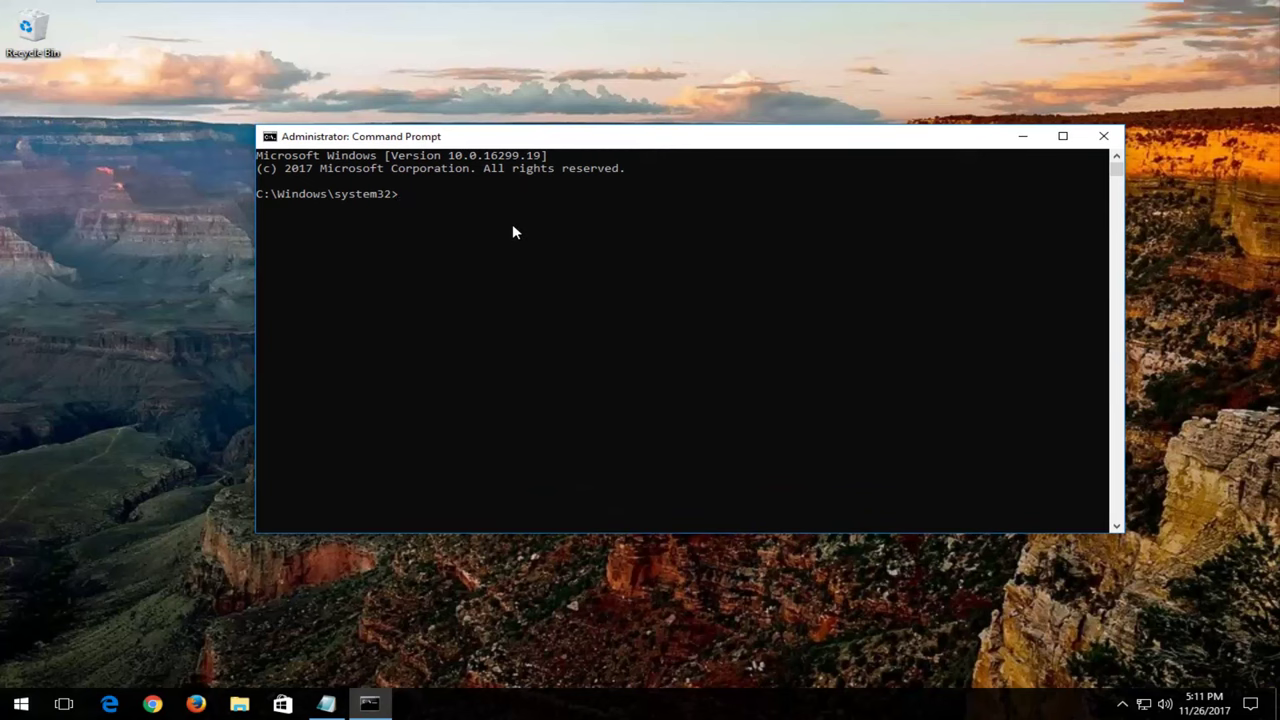
{"action": "type", "text": "net"}
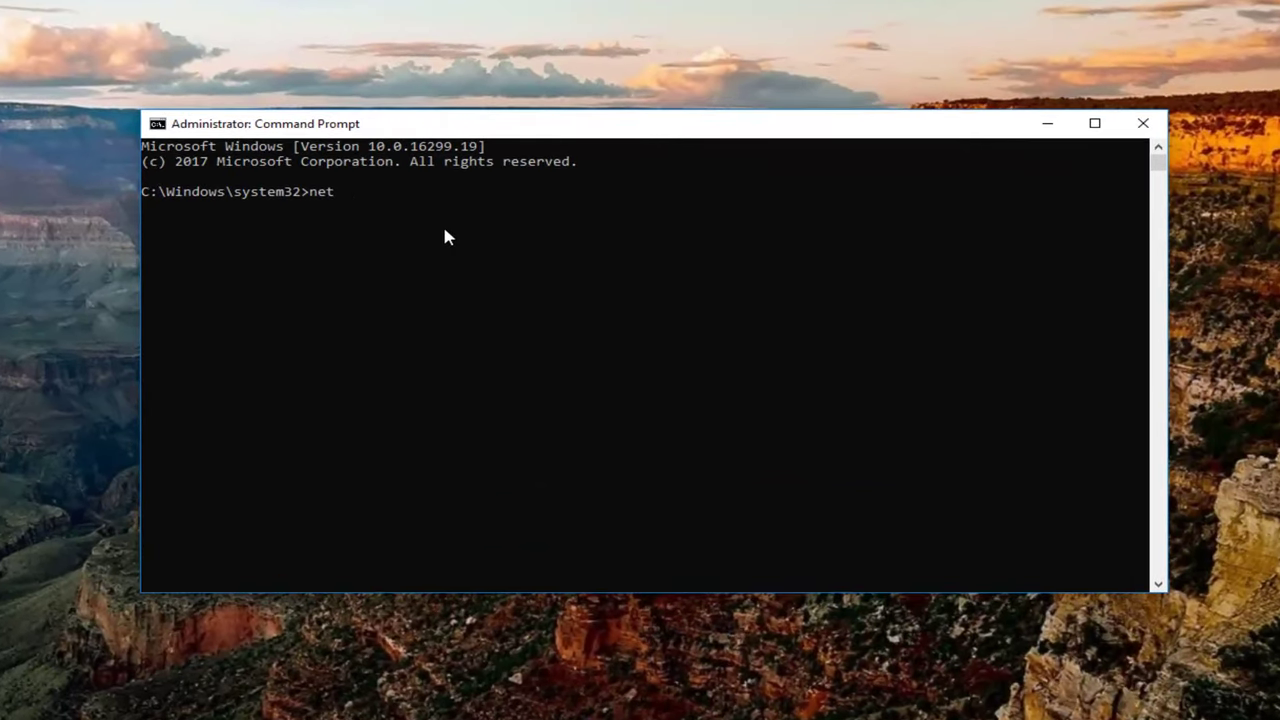
{"action": "type", "text": " stop spooler"}
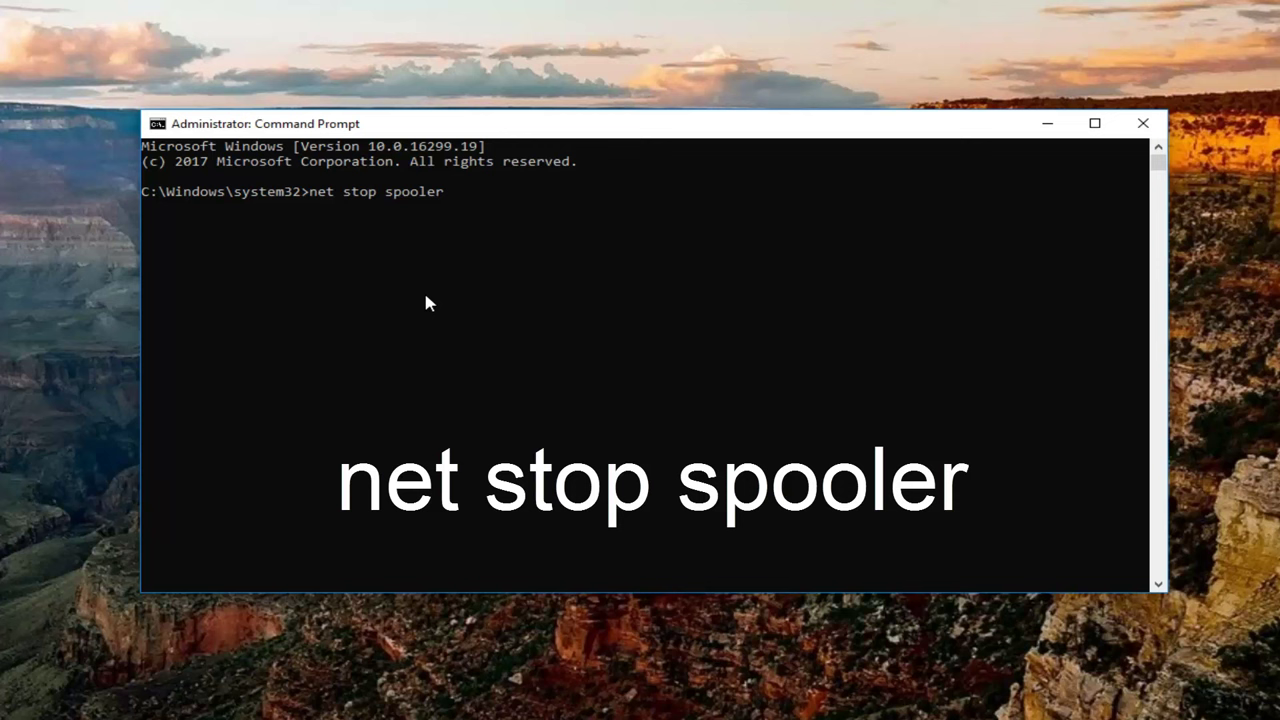
{"action": "key", "text": "Return"}
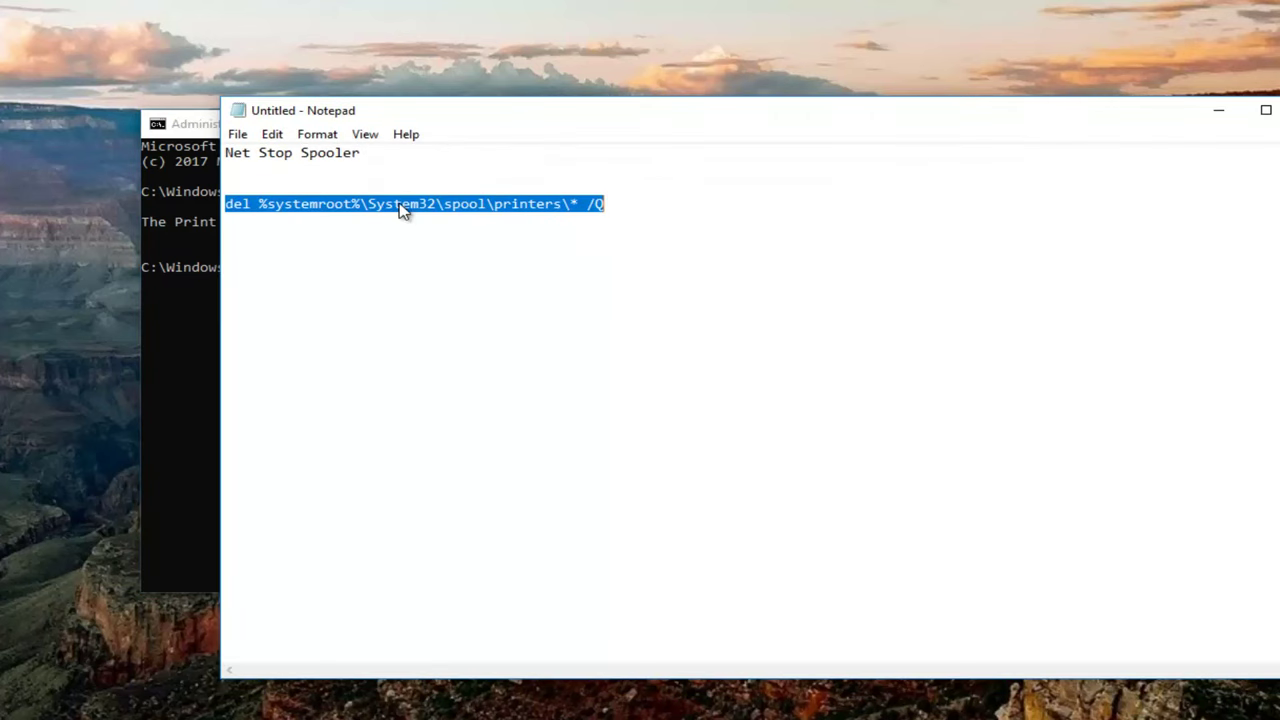
Step: Copy 'del %systemroot%\System32\spool\printers\* /Q' from Notepad, paste it into Command Prompt and run it
{"action": "right_click", "coordinate": [403, 205]}
{"action": "left_click", "coordinate": [446, 260]}
{"action": "left_click", "coordinate": [1228, 112]}
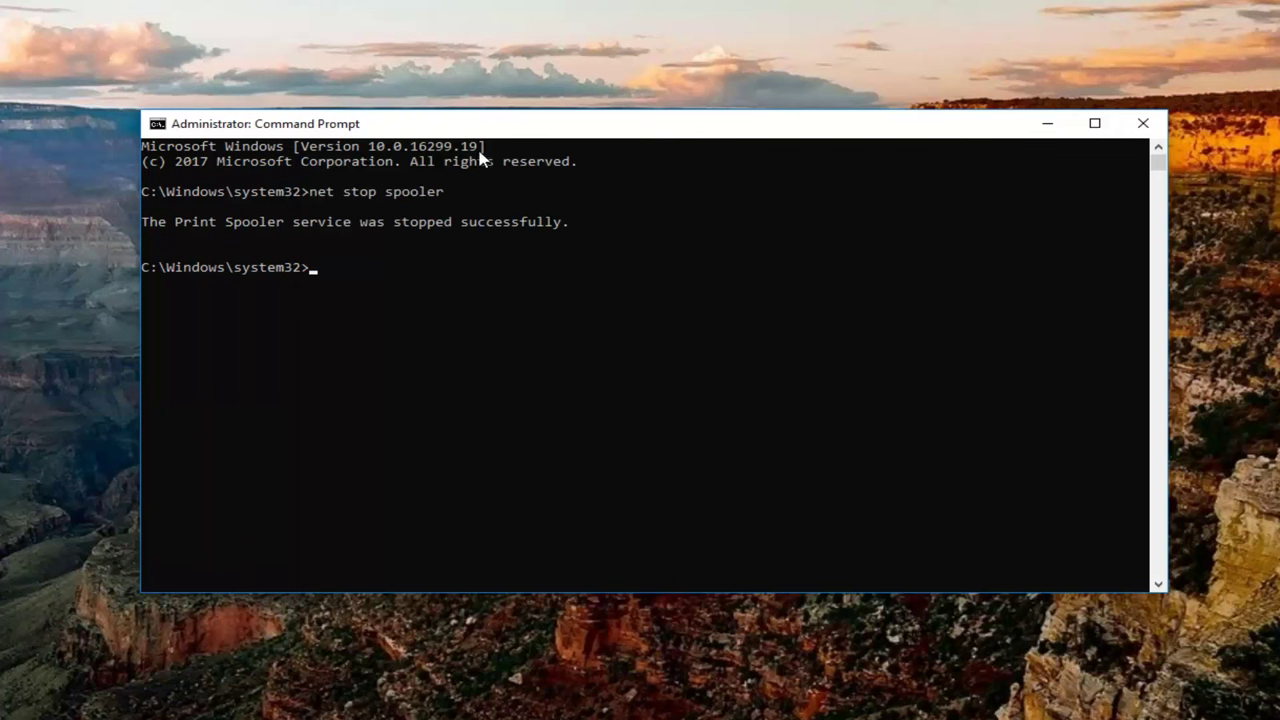
{"action": "right_click", "coordinate": [645, 130]}
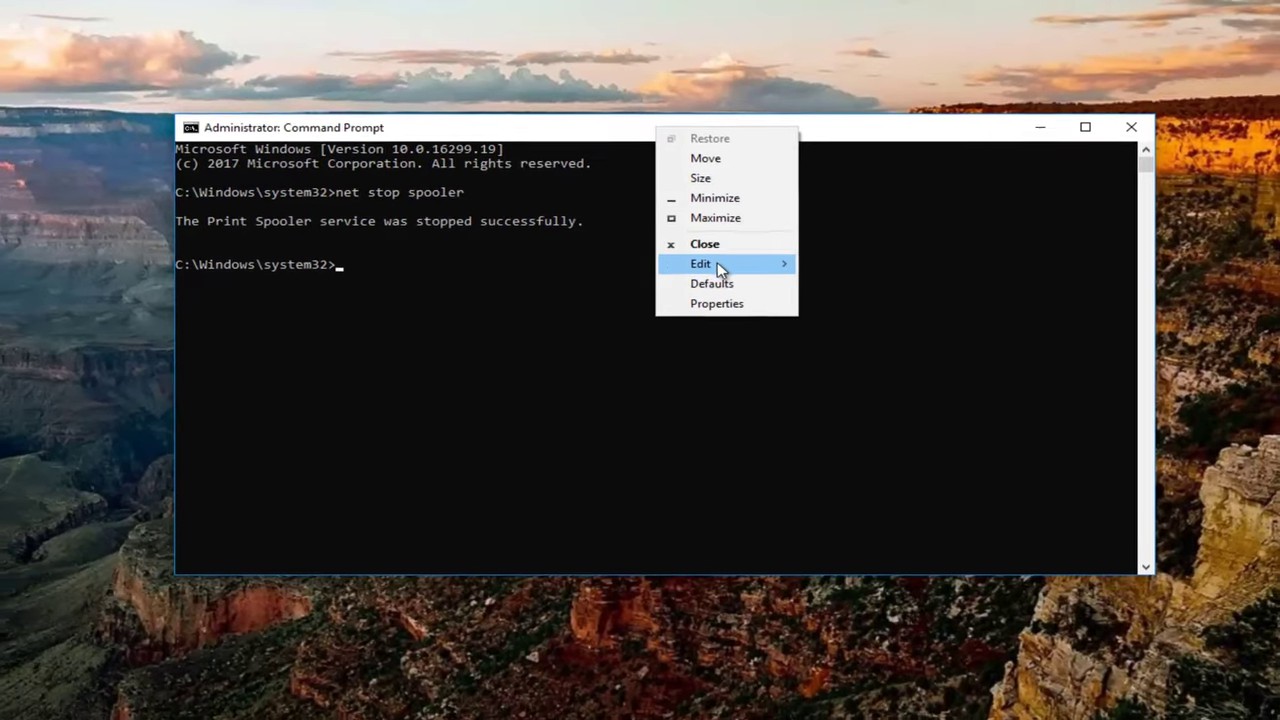
{"action": "mouse_move", "coordinate": [715, 270]}
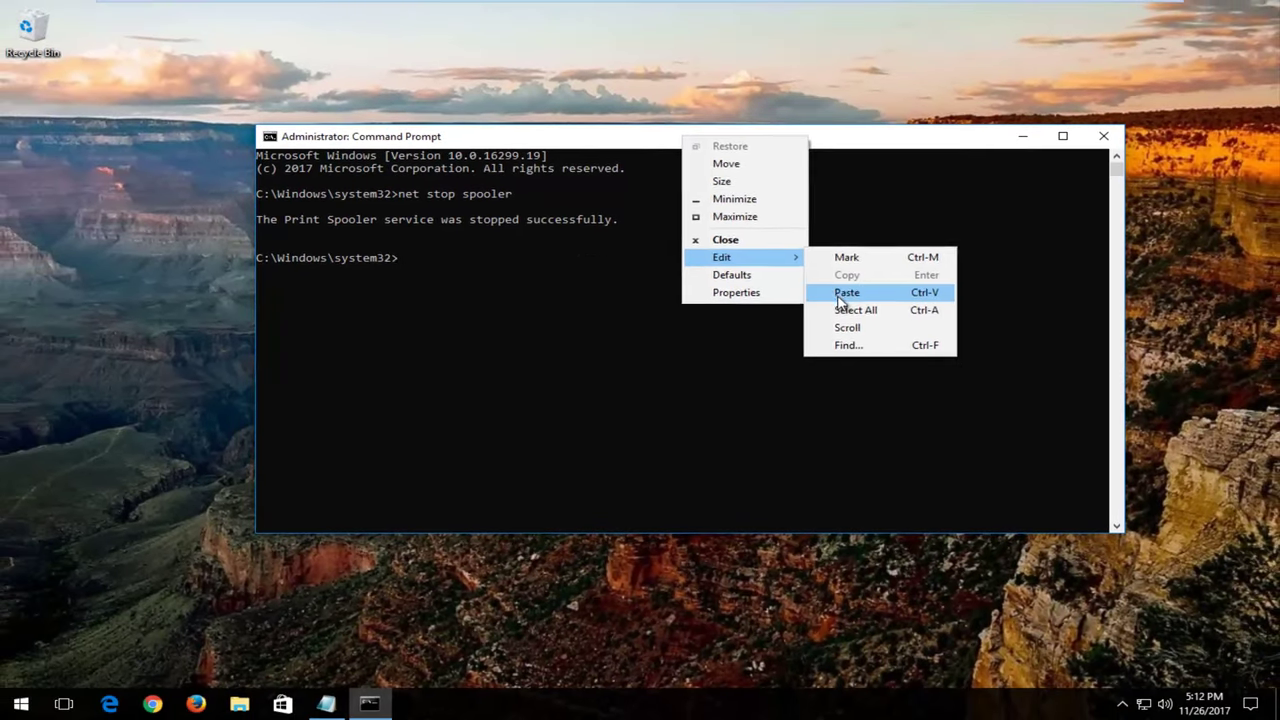
{"action": "left_click", "coordinate": [843, 300]}
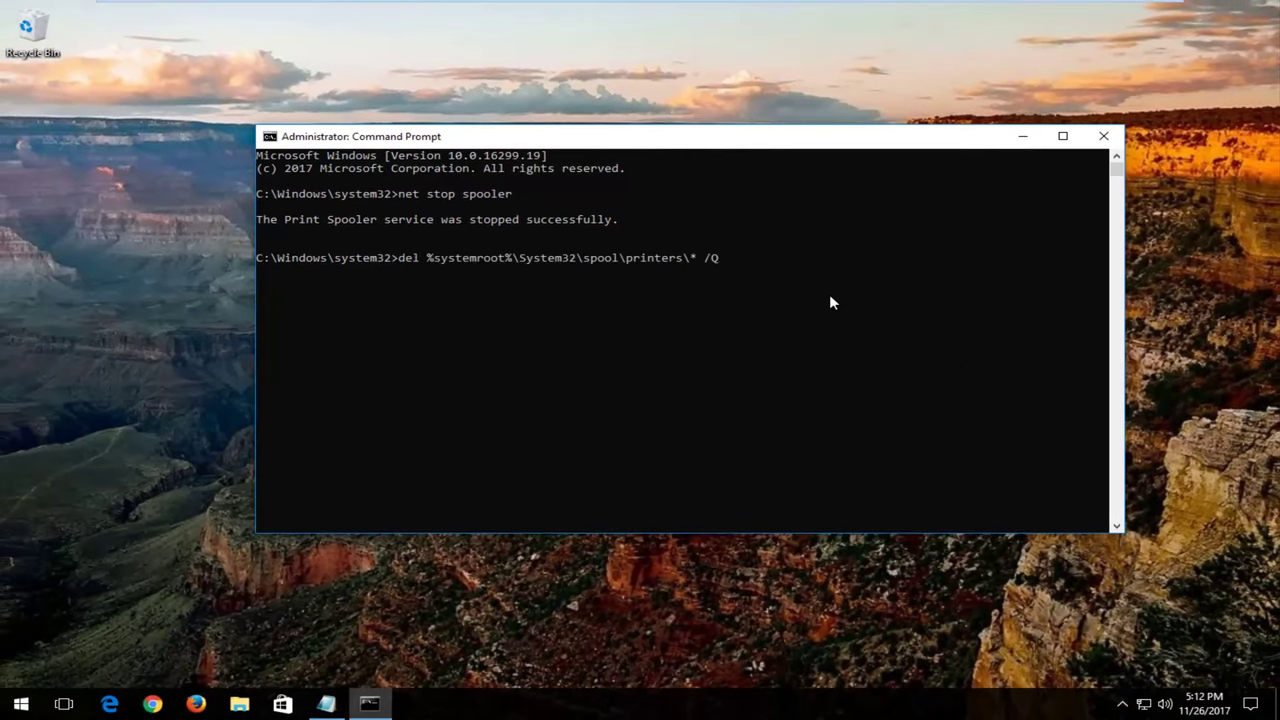
{"action": "key", "text": "Return"}
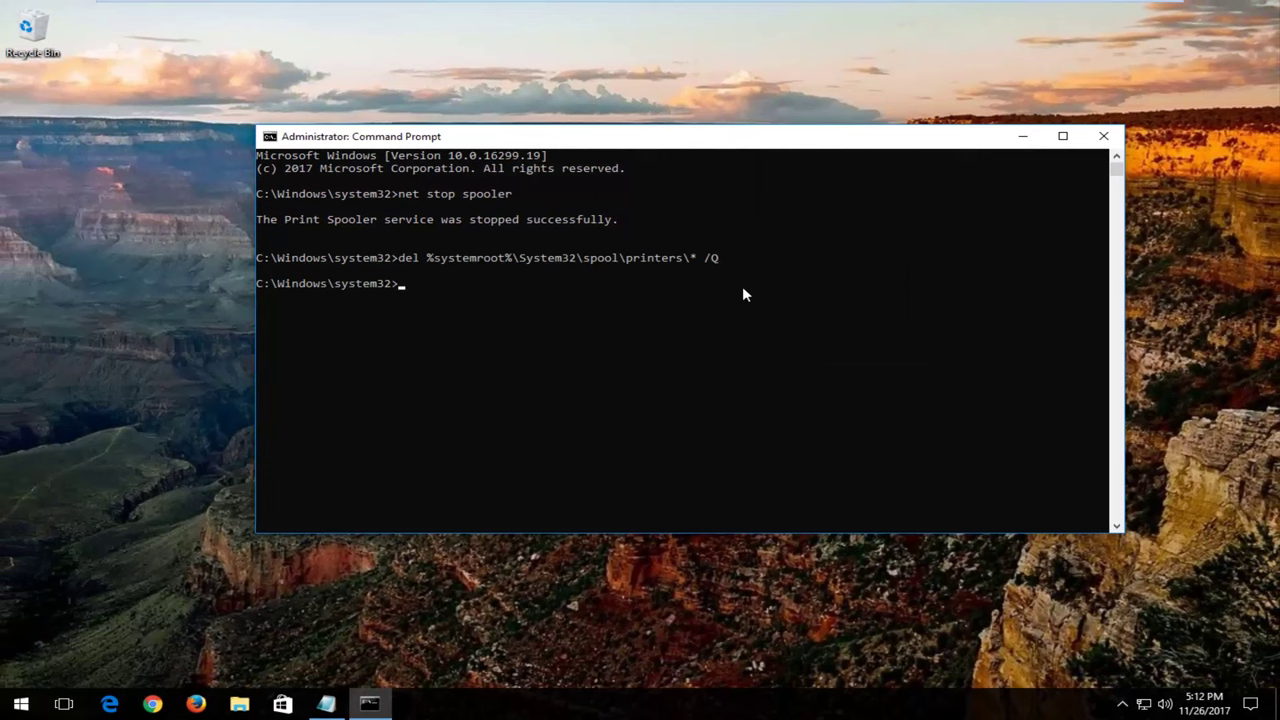
Step: Close Command Prompt and open the Services app via a 'services' search
{"action": "left_click", "coordinate": [1105, 137]}
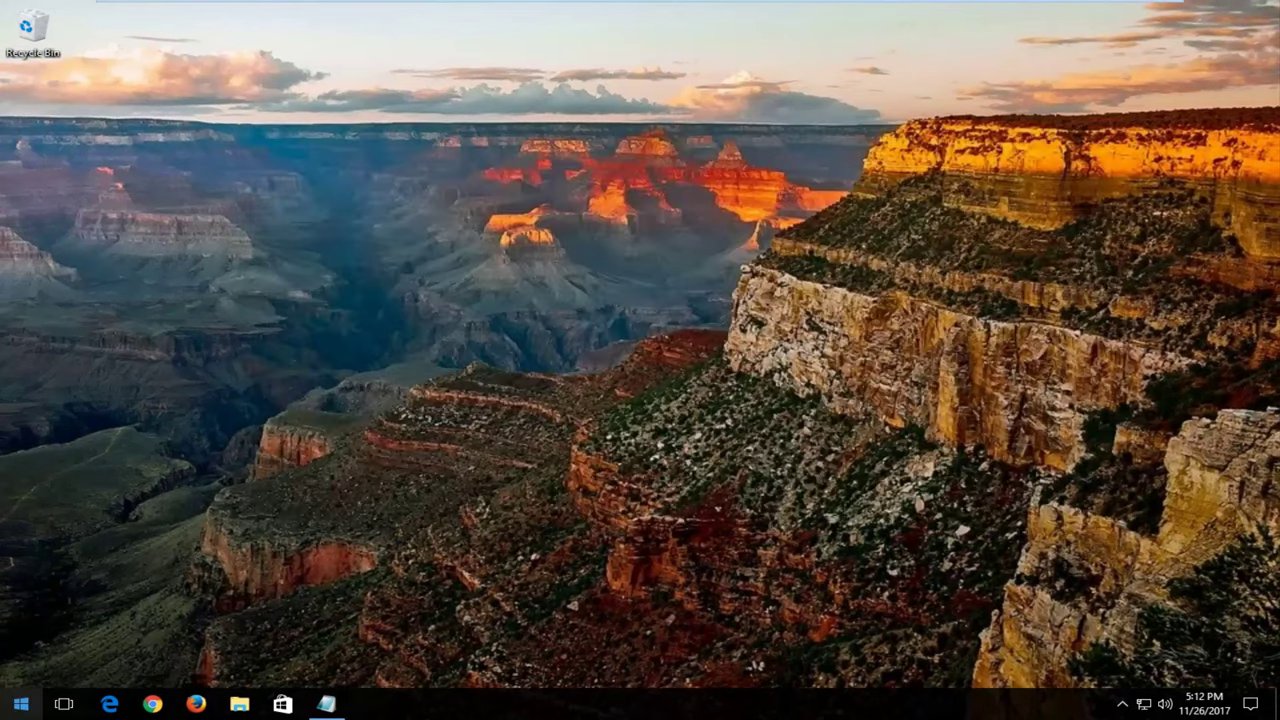
{"action": "left_click", "coordinate": [20, 704]}
{"action": "type", "text": "services"}
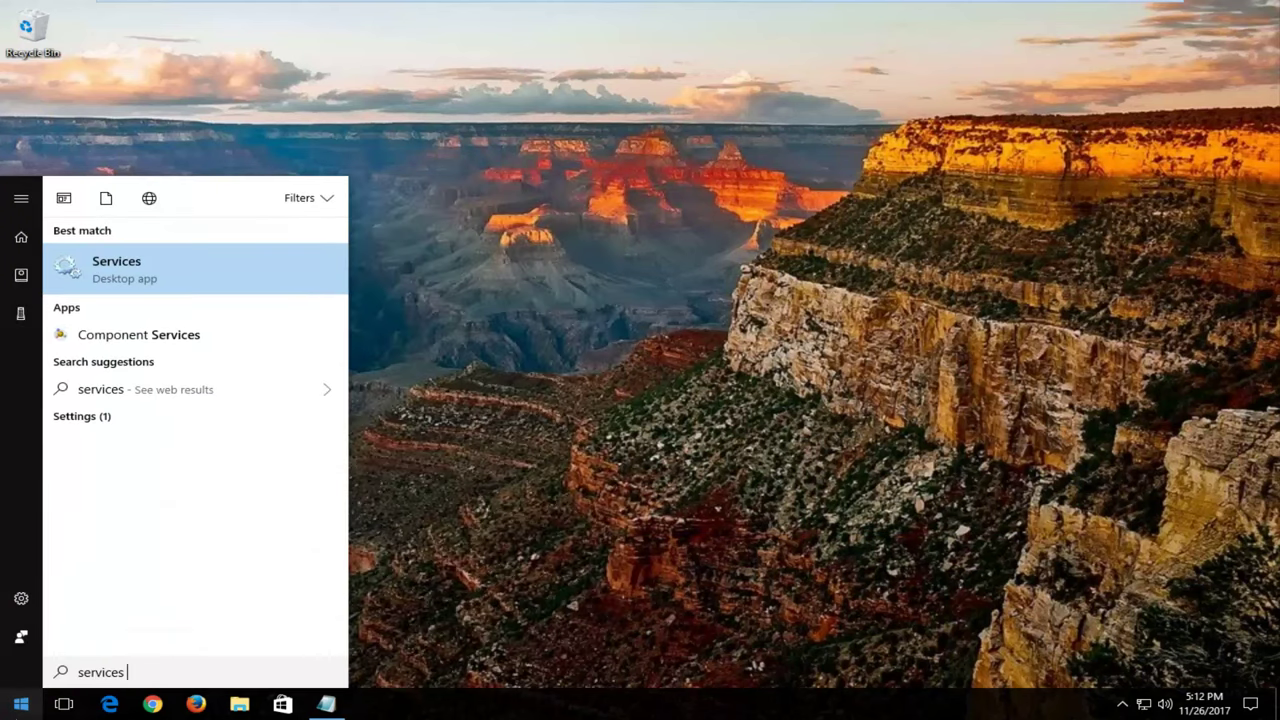
{"action": "left_click", "coordinate": [157, 284]}
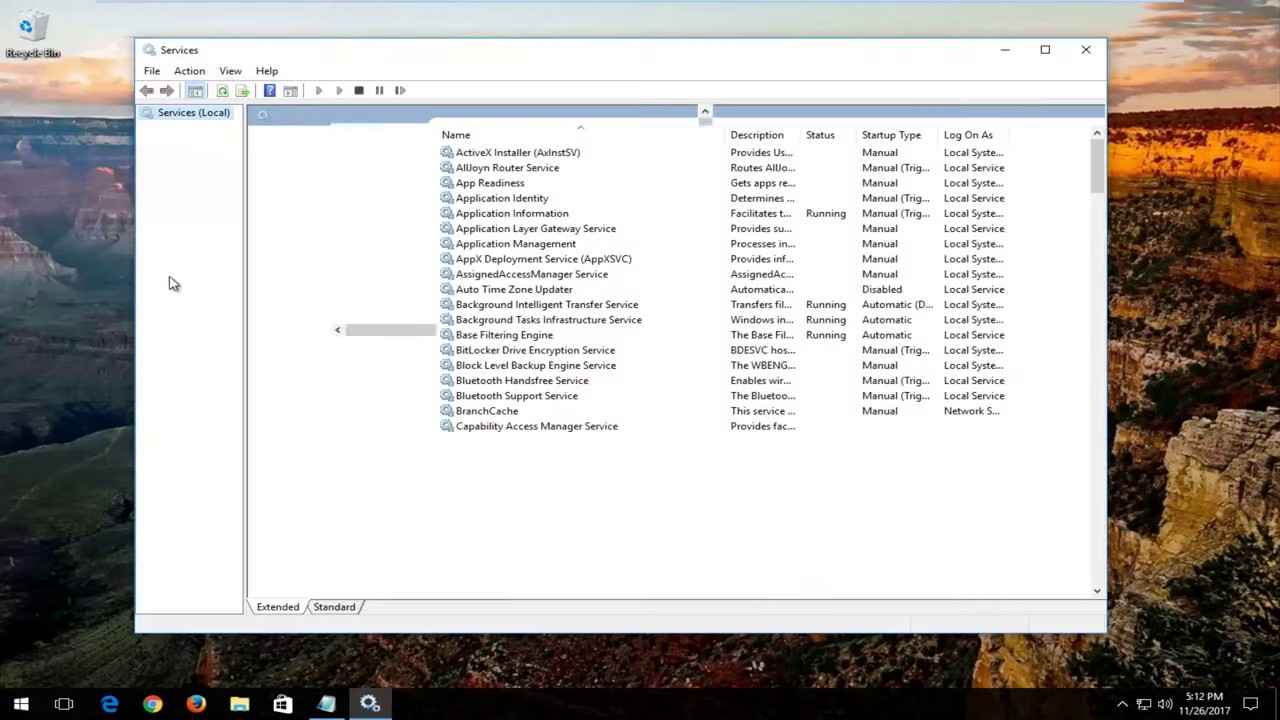
{"action": "left_click_drag", "start_coordinate": [1096, 172], "coordinate": [1080, 354]}
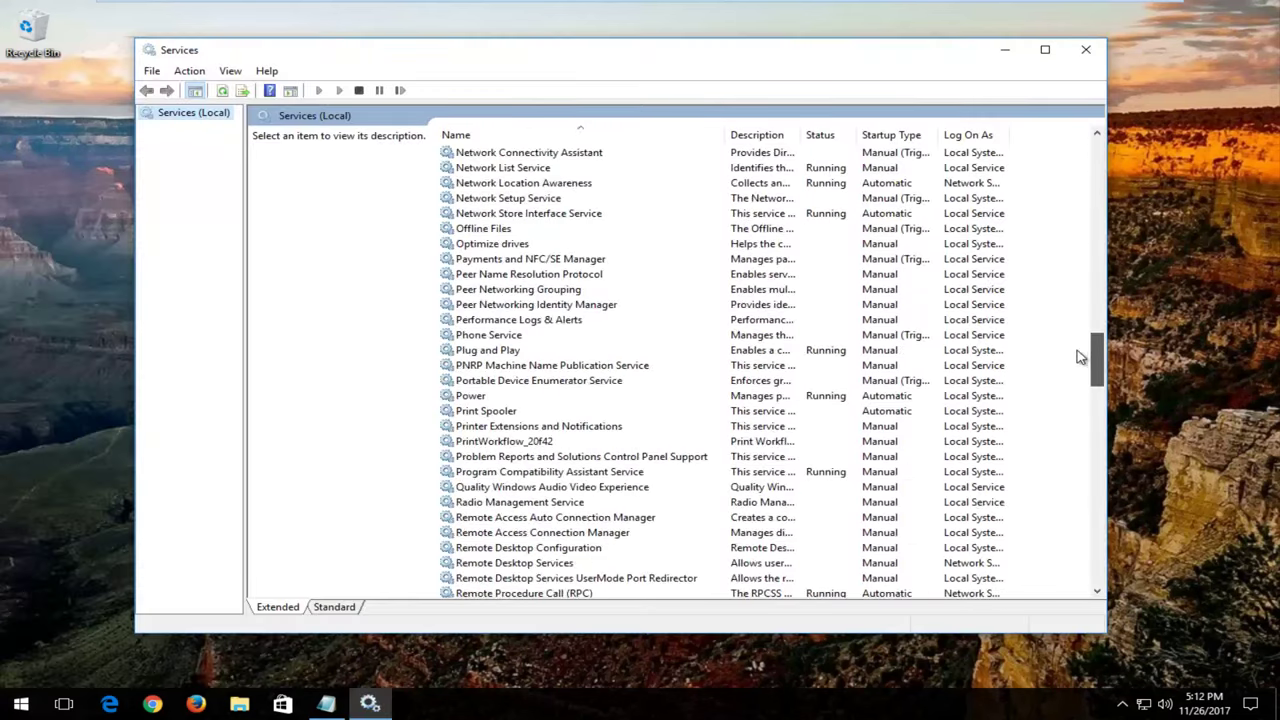
Step: Start Print Spooler with startup type Automatic in its Properties, then close Services
{"action": "left_click", "coordinate": [485, 412]}
{"action": "right_click", "coordinate": [484, 413]}
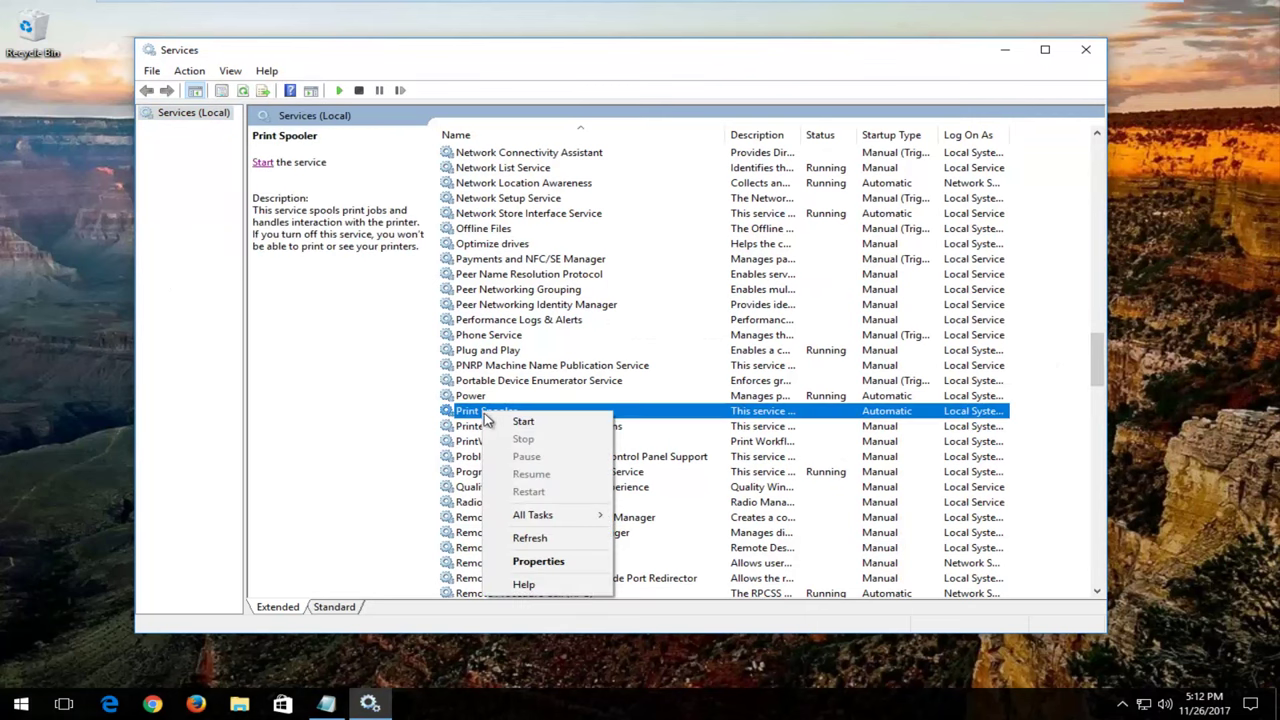
{"action": "left_click", "coordinate": [524, 566]}
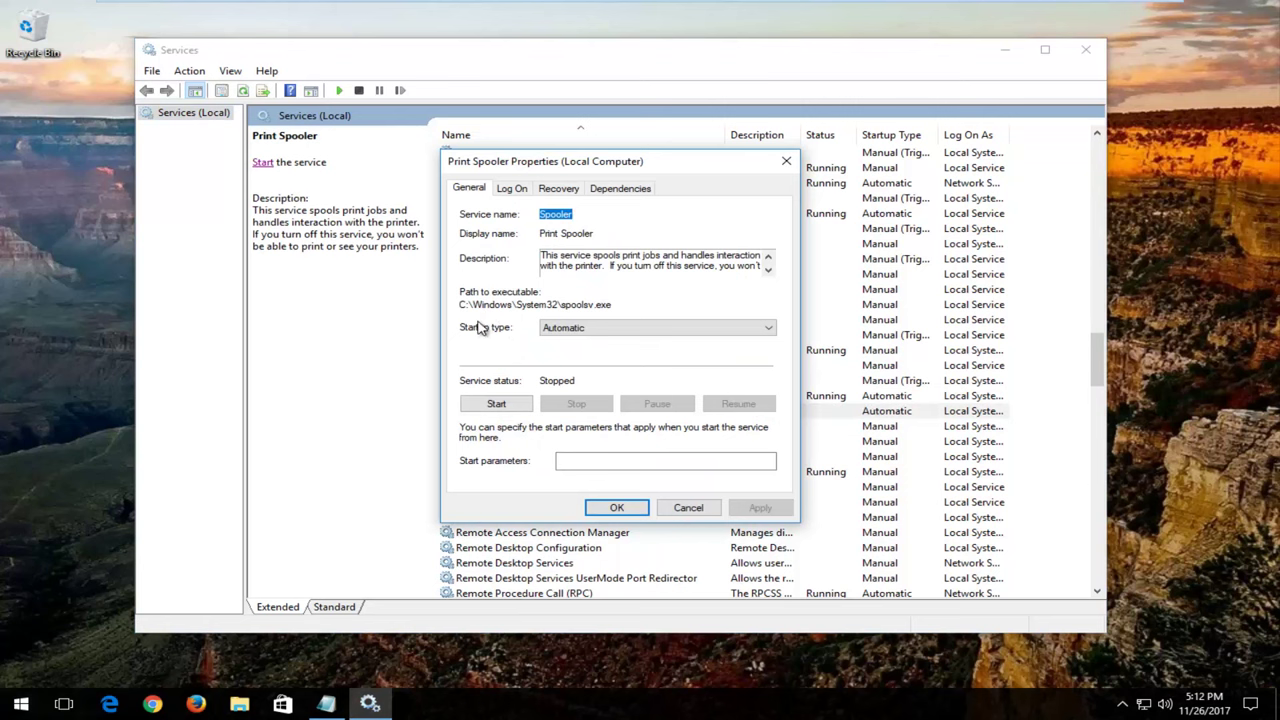
{"action": "left_click", "coordinate": [568, 336]}
{"action": "left_click", "coordinate": [570, 340]}
{"action": "left_click", "coordinate": [494, 406]}
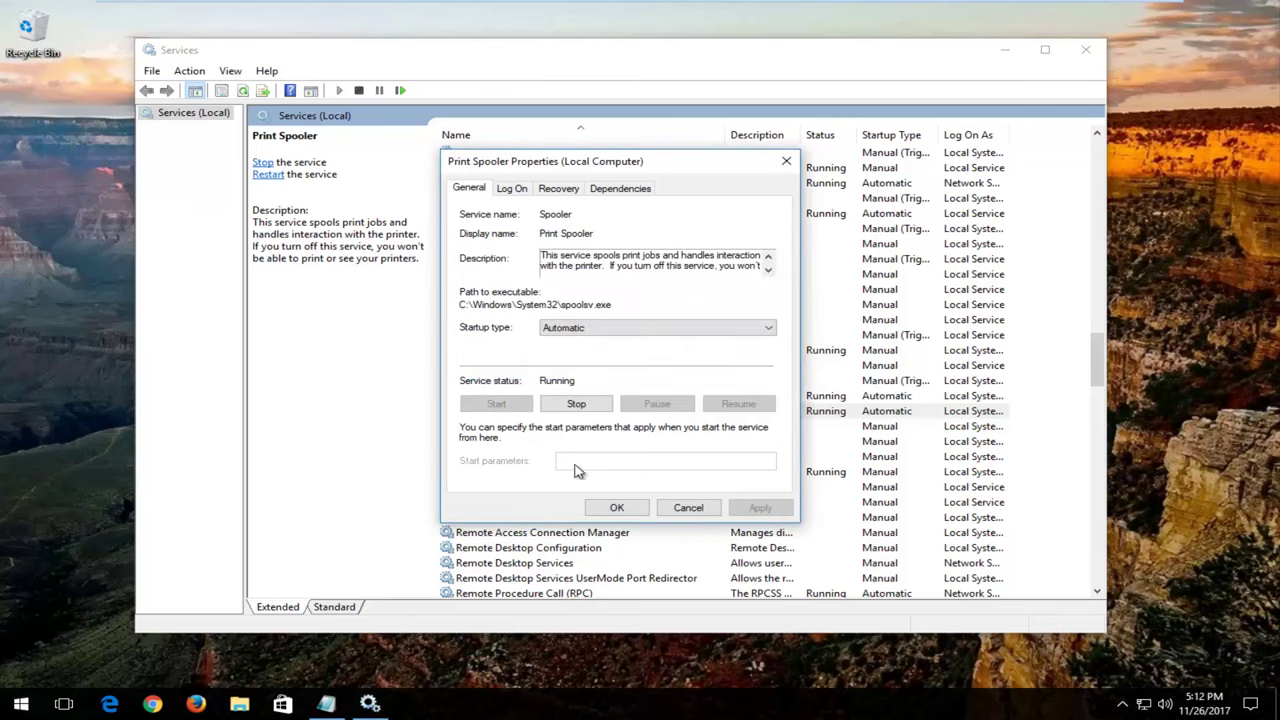
{"action": "left_click", "coordinate": [617, 507]}
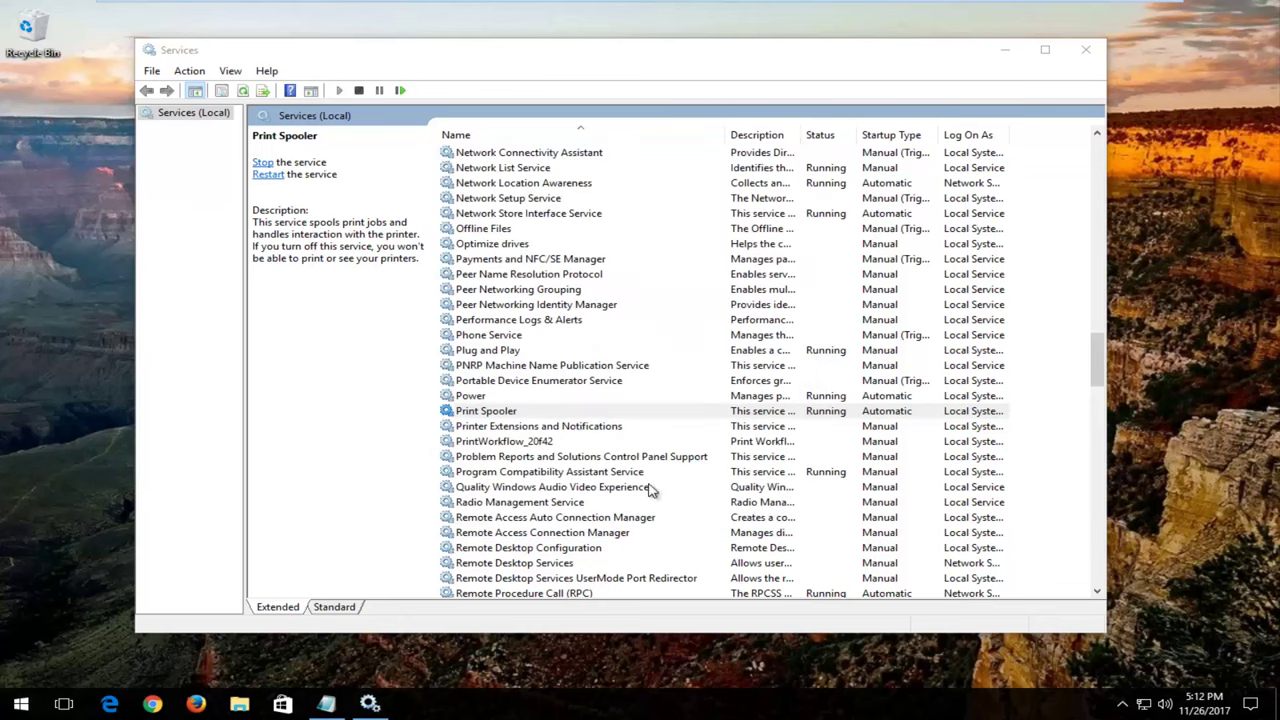
{"action": "left_click", "coordinate": [1087, 52]}
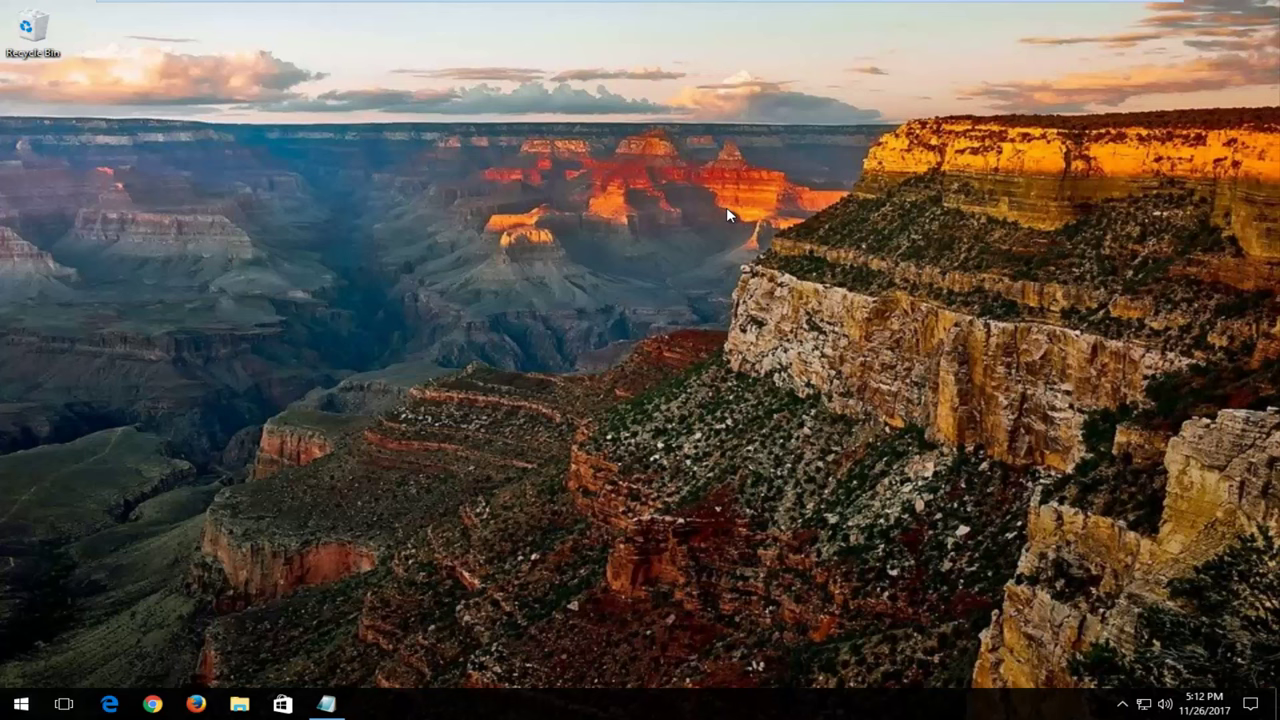